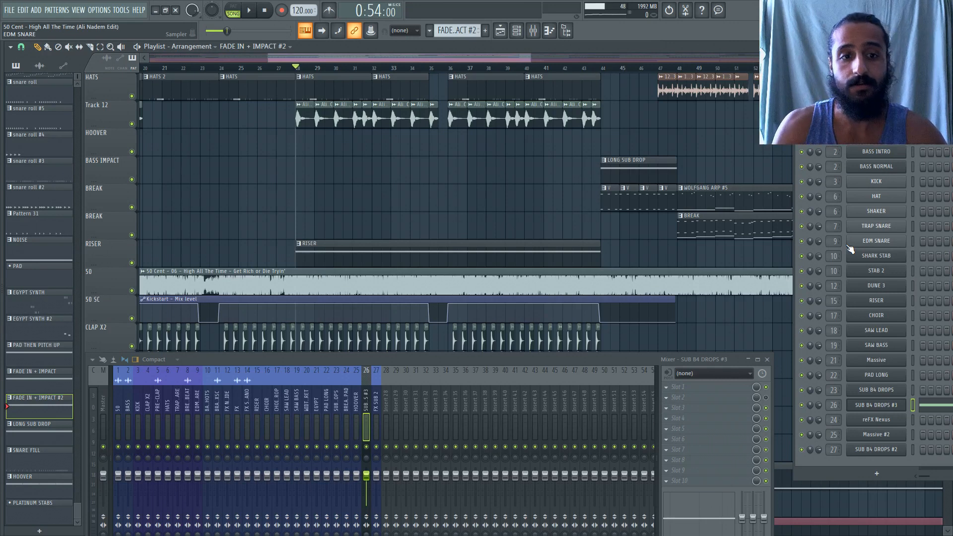
Play the arrangement from bar 28 to hear the riser in the full mix, and stop playback
{"action": "key", "text": "space"}
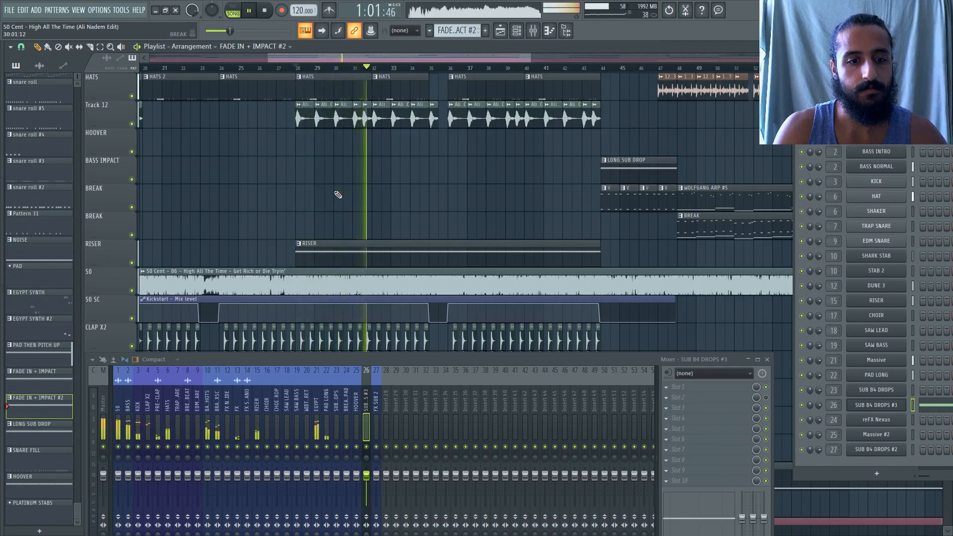
{"action": "key", "text": "space"}
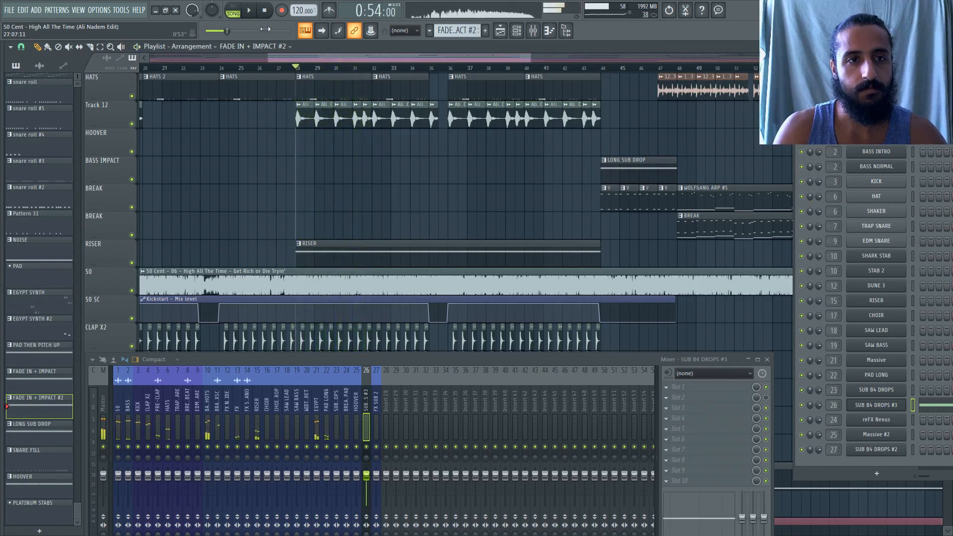
{"action": "left_click", "coordinate": [265, 10]}
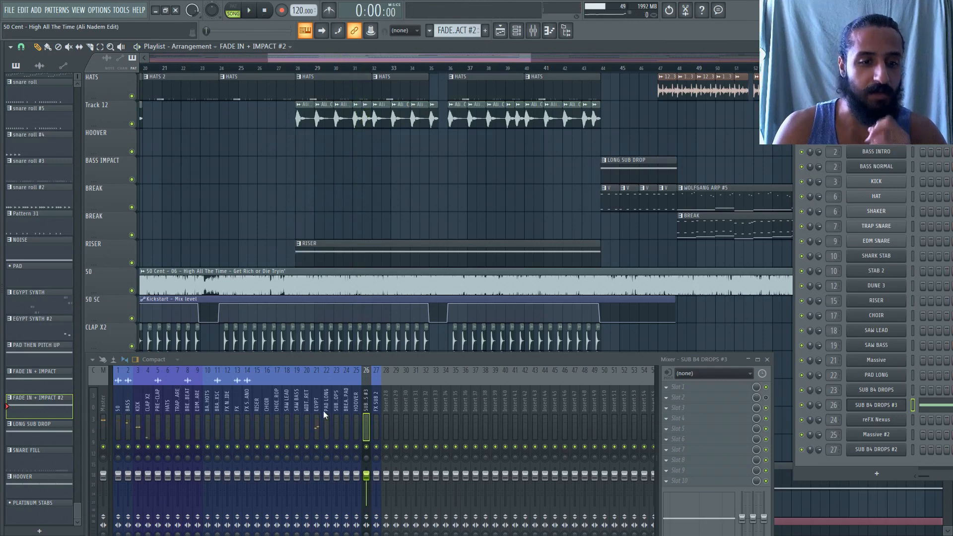
Solo the RISER mixer track and play it alone from bar 28
{"action": "left_click", "coordinate": [256, 406]}
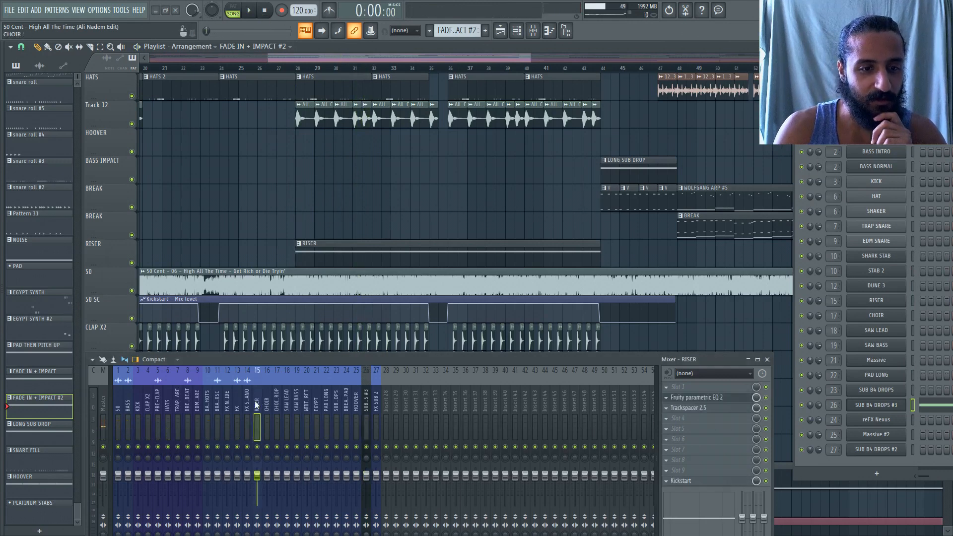
{"action": "right_click", "coordinate": [258, 451]}
{"action": "left_click", "coordinate": [296, 68]}
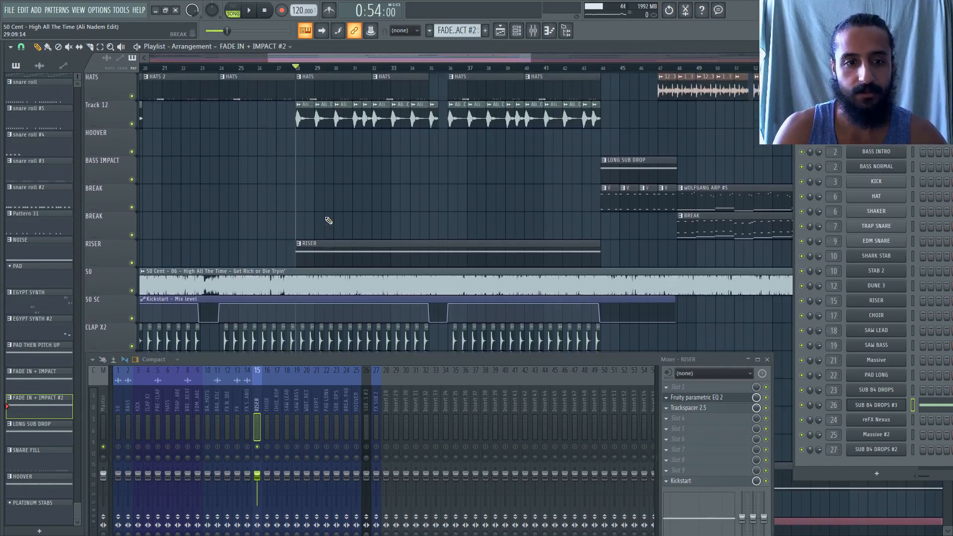
{"action": "key", "text": "space"}
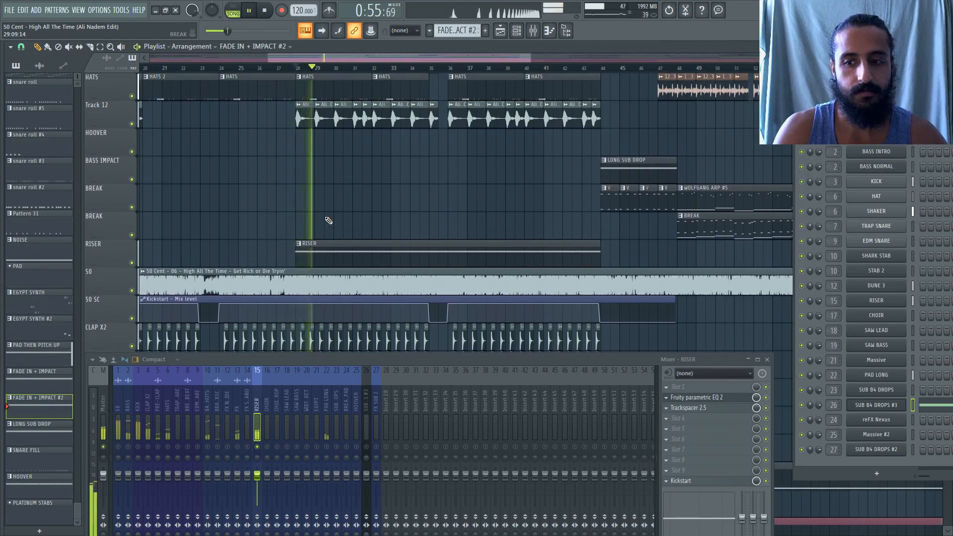
{"action": "key", "text": "space"}
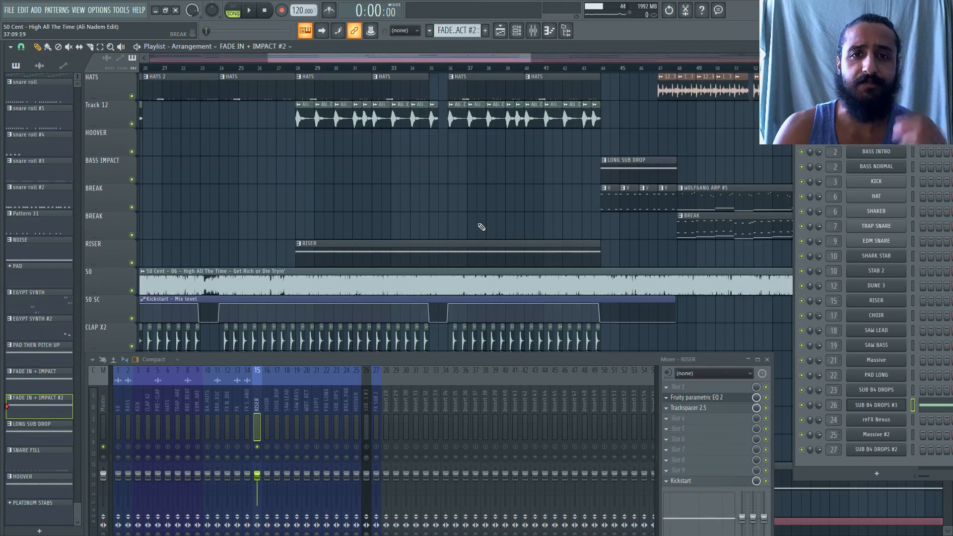
Show all channels, open Fruity parametric EQ 2 on the RISER track, and play from bar 28 to view its high-pass curve
{"action": "left_click", "coordinate": [297, 70]}
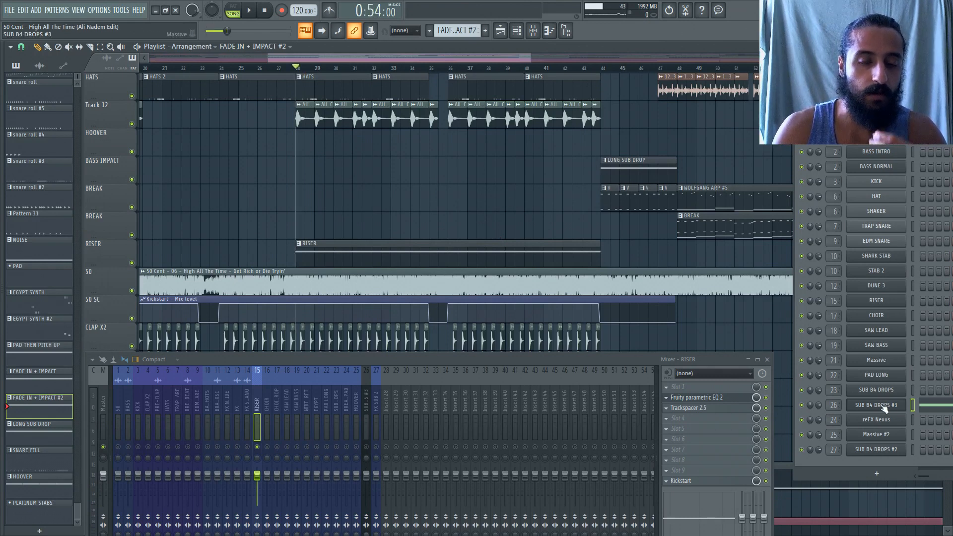
{"action": "left_click", "coordinate": [867, 131]}
{"action": "left_click", "coordinate": [869, 143]}
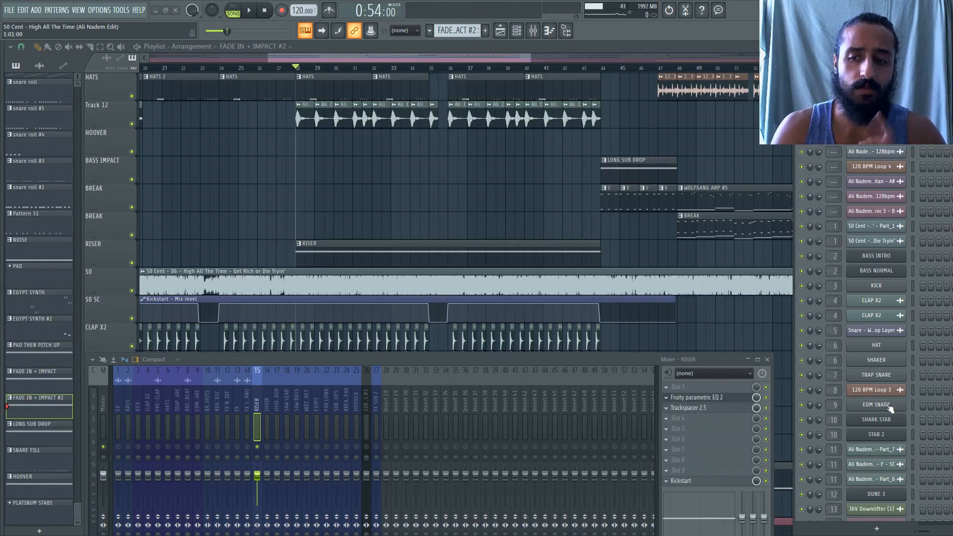
{"action": "left_click", "coordinate": [695, 397]}
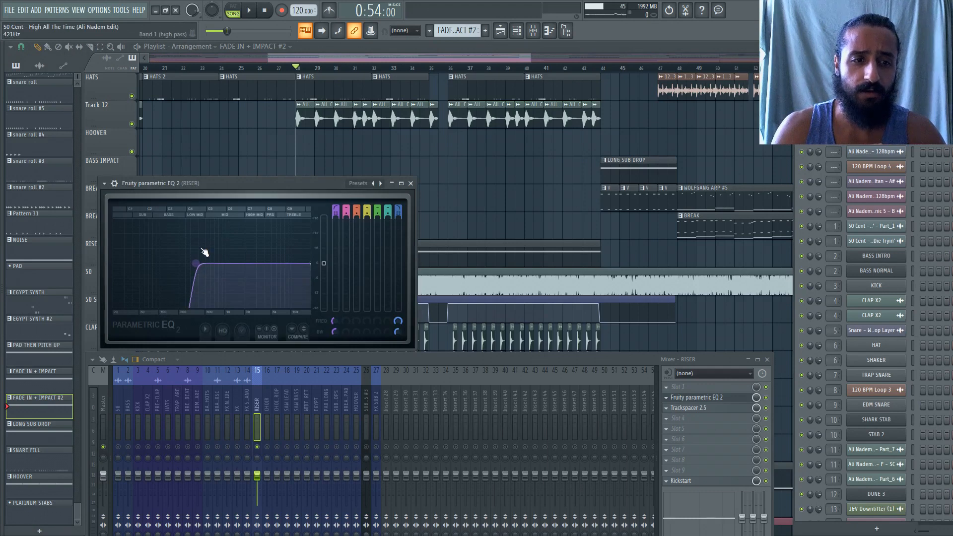
{"action": "key", "text": "space"}
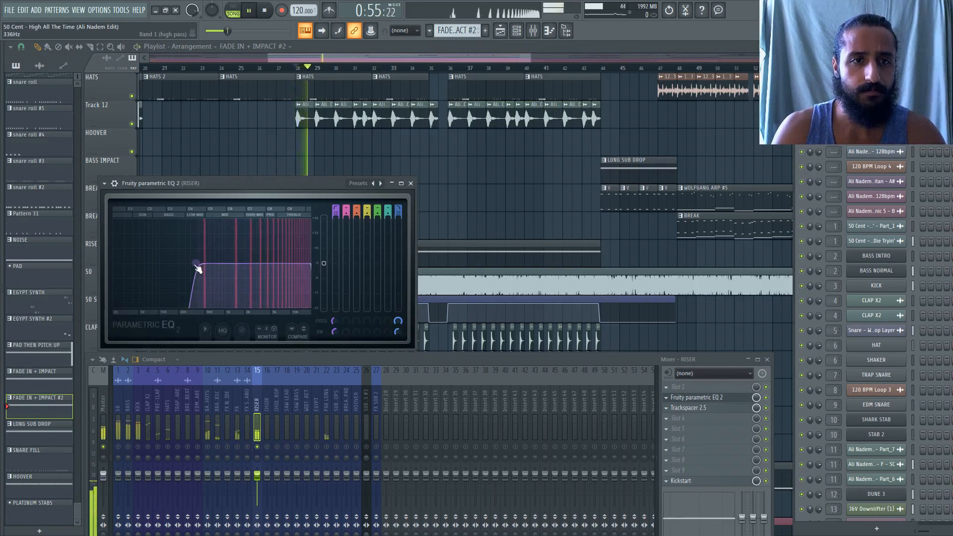
{"action": "key", "text": "space"}
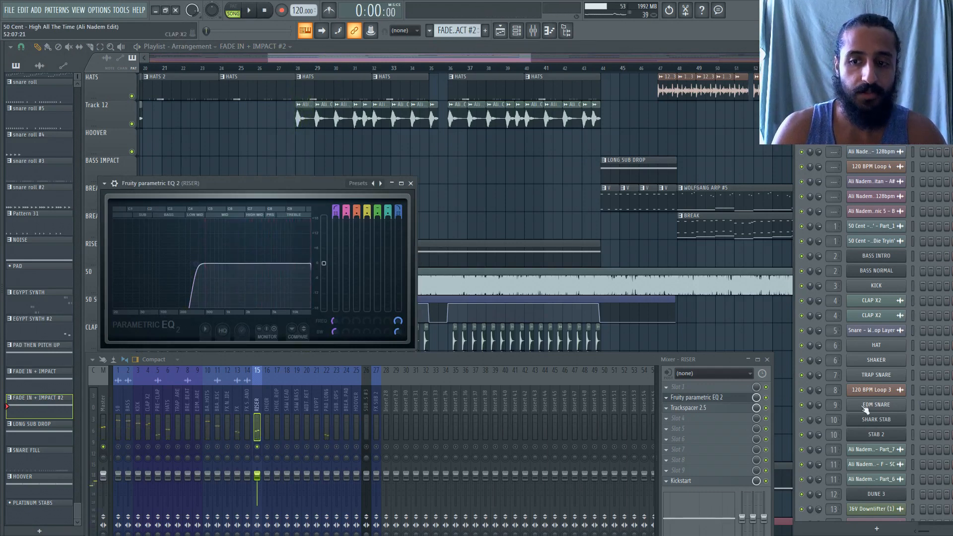
Pick the RISER pattern from its playlist clip and open the RISER channel's Massive synth, arranging the windows so it is fully visible
{"action": "left_click_drag", "start_coordinate": [869, 69], "coordinate": [842, 52]}
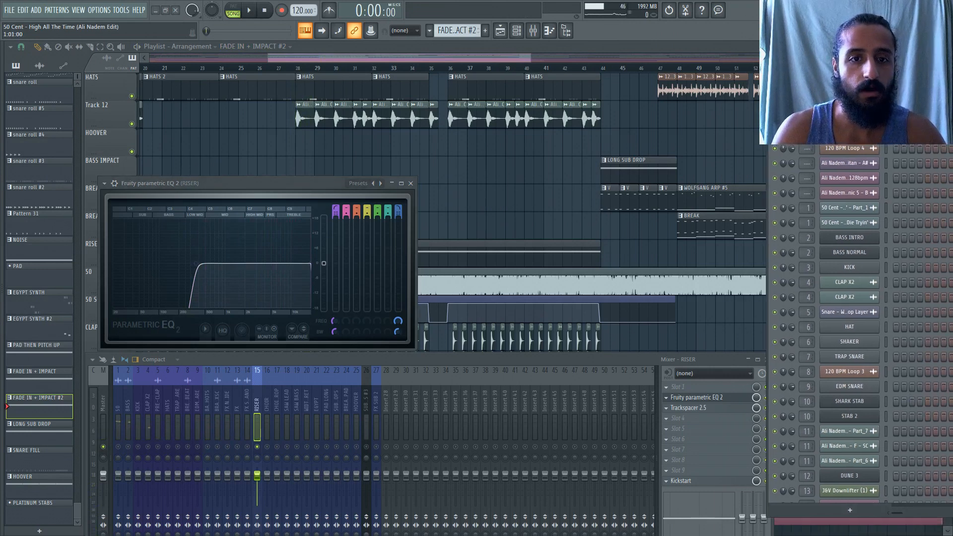
{"action": "left_click", "coordinate": [564, 247]}
{"action": "scroll", "coordinate": [876, 342], "scroll_direction": "down", "scroll_amount": 7}
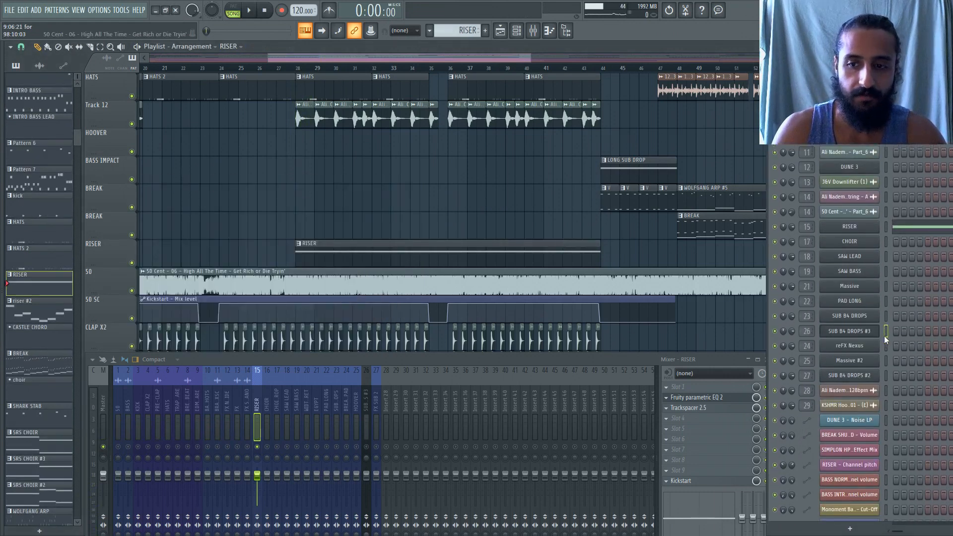
{"action": "left_click", "coordinate": [864, 223]}
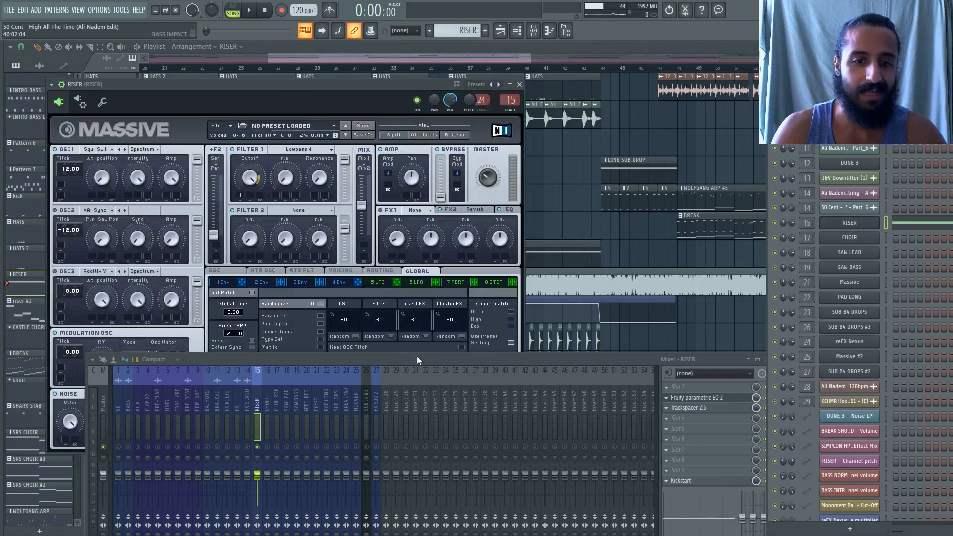
{"action": "left_click_drag", "start_coordinate": [417, 356], "coordinate": [434, 494]}
{"action": "left_click_drag", "start_coordinate": [318, 85], "coordinate": [475, 83]}
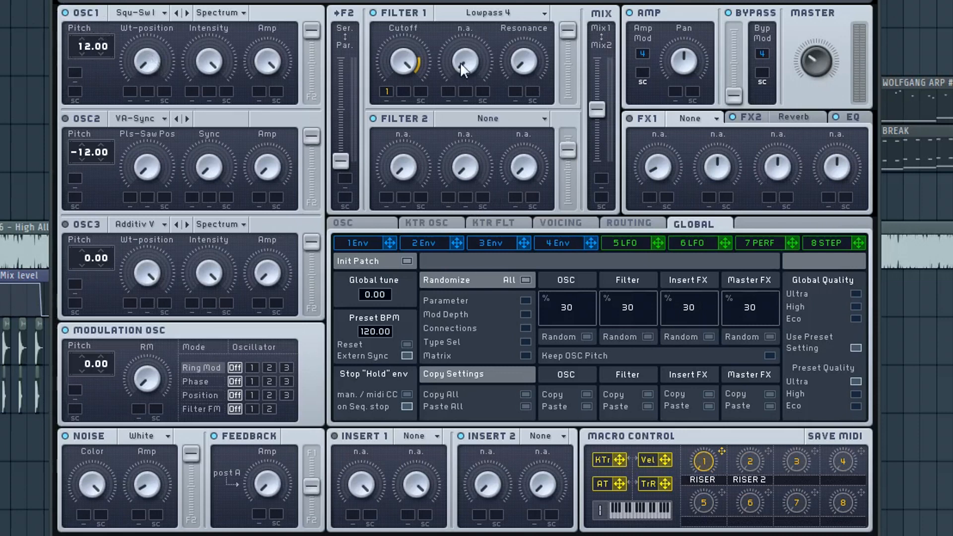
Show Massive's Voicing settings, examine the full length of the RISER note in the piano roll, and return to the playlist
{"action": "left_click", "coordinate": [562, 223]}
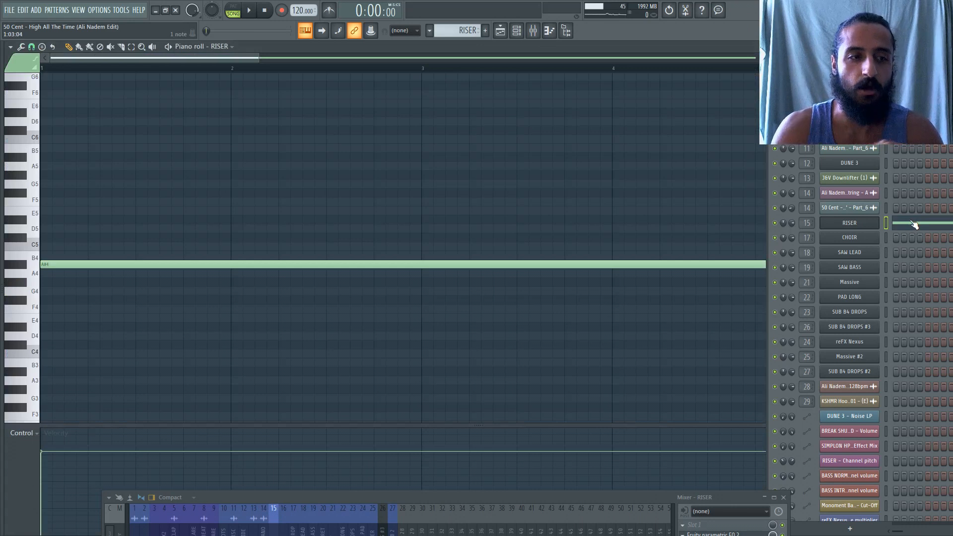
{"action": "scroll", "coordinate": [449, 229], "scroll_direction": "down", "scroll_amount": 5}
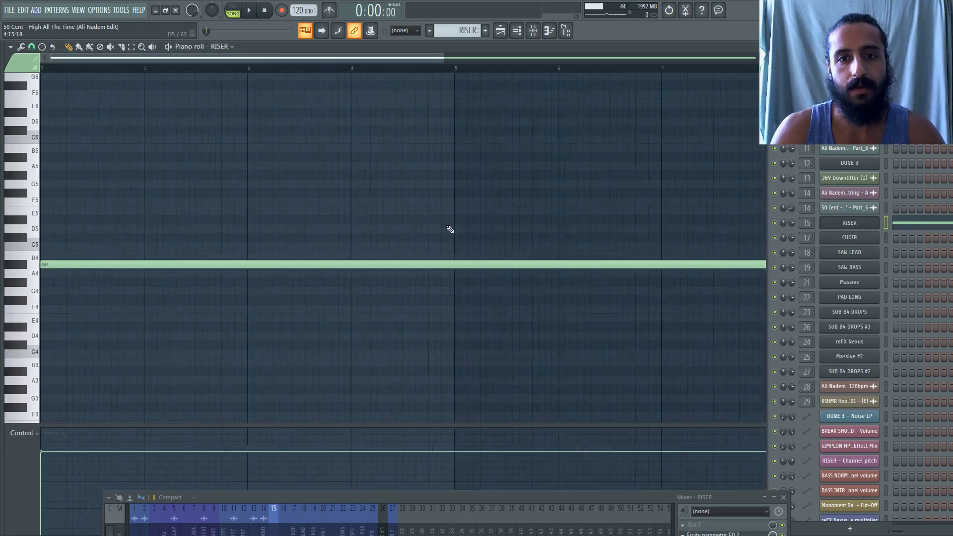
{"action": "scroll", "coordinate": [449, 229], "scroll_direction": "down", "scroll_amount": 3}
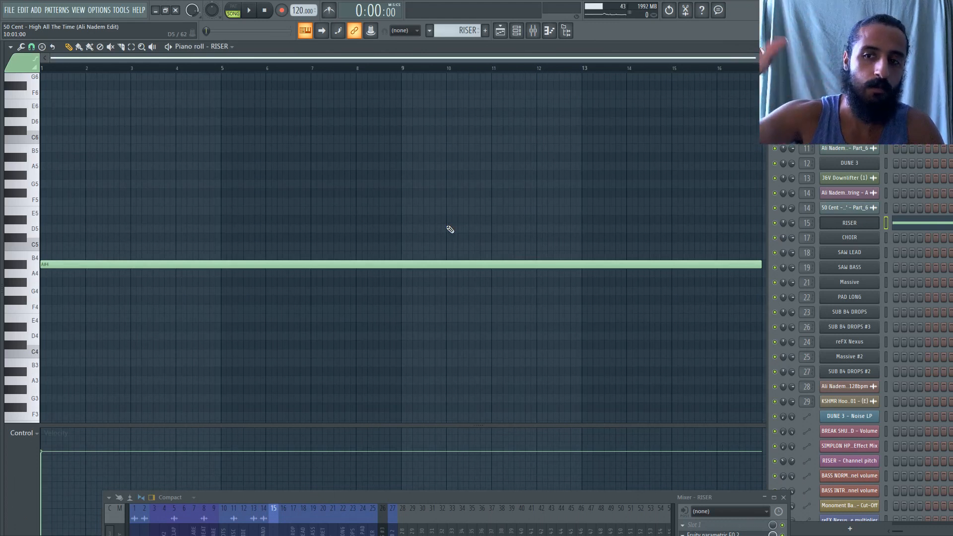
{"action": "left_click", "coordinate": [509, 32]}
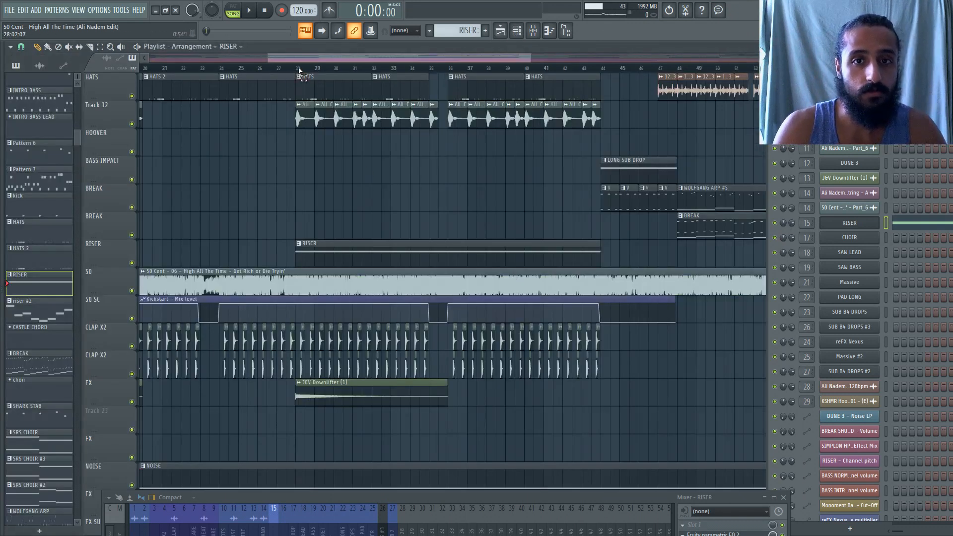
Select bars 28 to 36 in the playlist and play the soloed riser, skipping ahead to about bar 34 before stopping
{"action": "left_click_drag", "start_coordinate": [300, 71], "coordinate": [451, 117]}
{"action": "left_click_drag", "start_coordinate": [537, 499], "coordinate": [554, 347]}
{"action": "key", "text": "space"}
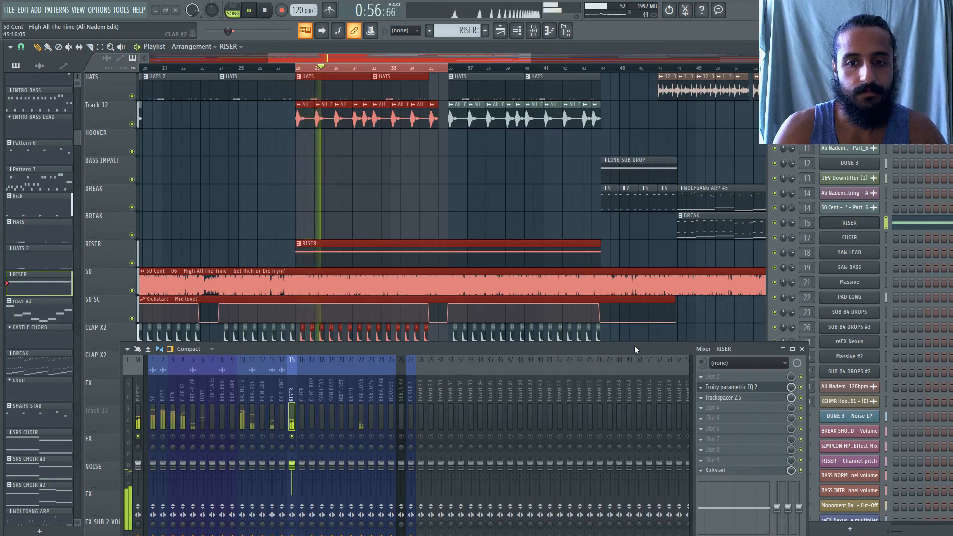
{"action": "left_click_drag", "start_coordinate": [634, 347], "coordinate": [627, 407]}
{"action": "left_click", "coordinate": [414, 67]}
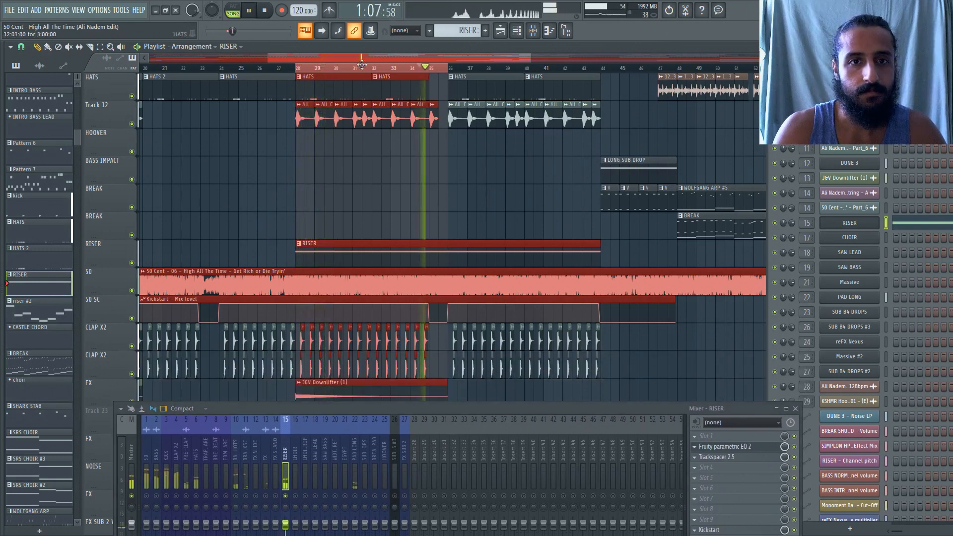
{"action": "left_click", "coordinate": [265, 10]}
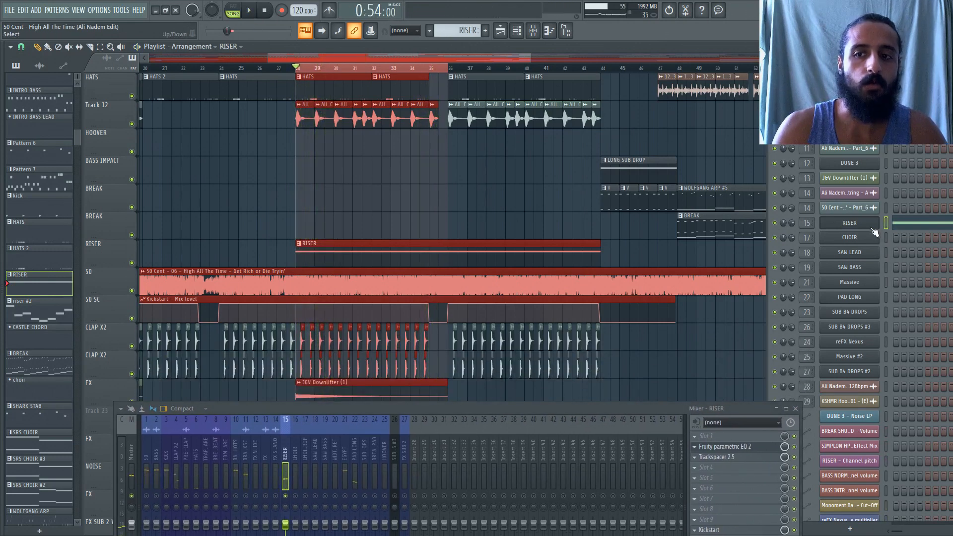
Reopen the RISER channel's Massive synth with its EQ section displayed, and play the riser from bar 28
{"action": "left_click", "coordinate": [850, 222]}
{"action": "left_click_drag", "start_coordinate": [661, 409], "coordinate": [650, 475]}
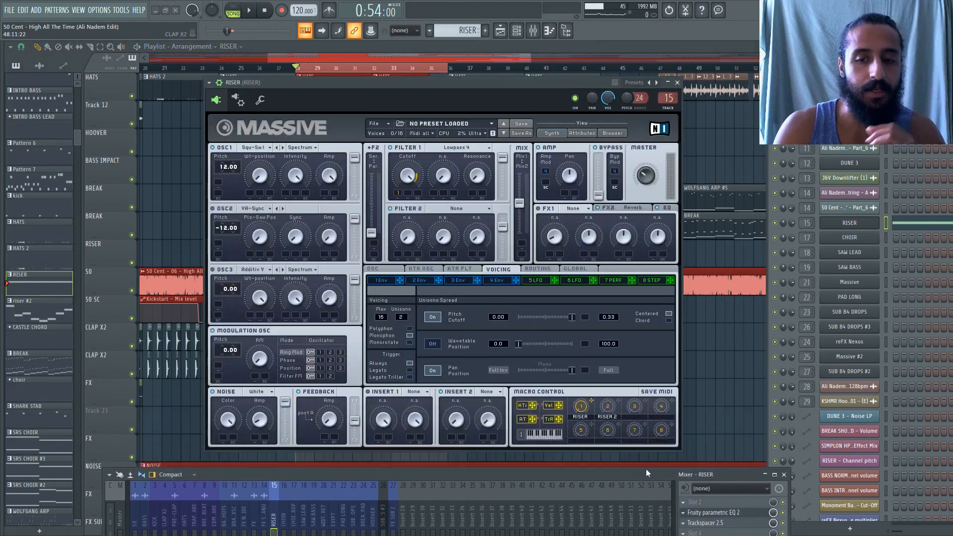
{"action": "left_click", "coordinate": [672, 209]}
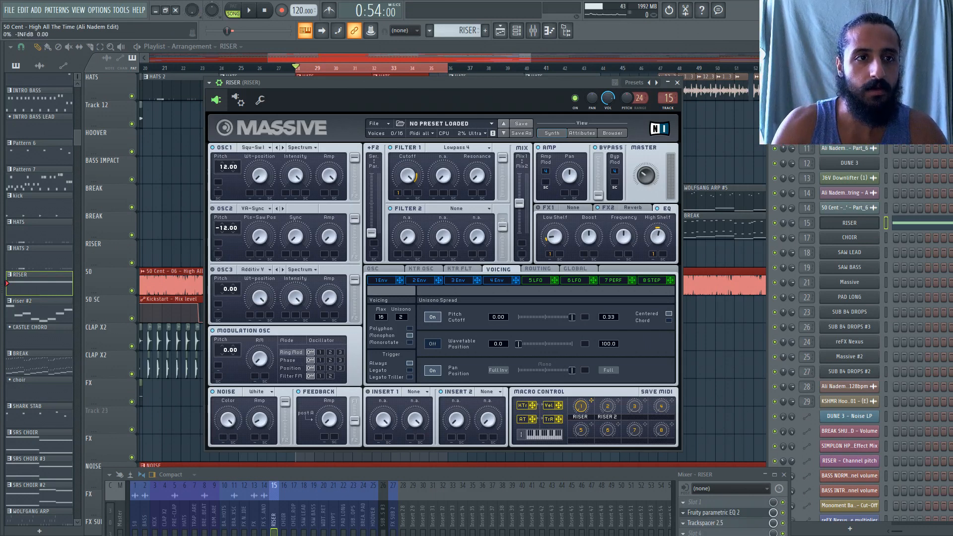
{"action": "key", "text": "space"}
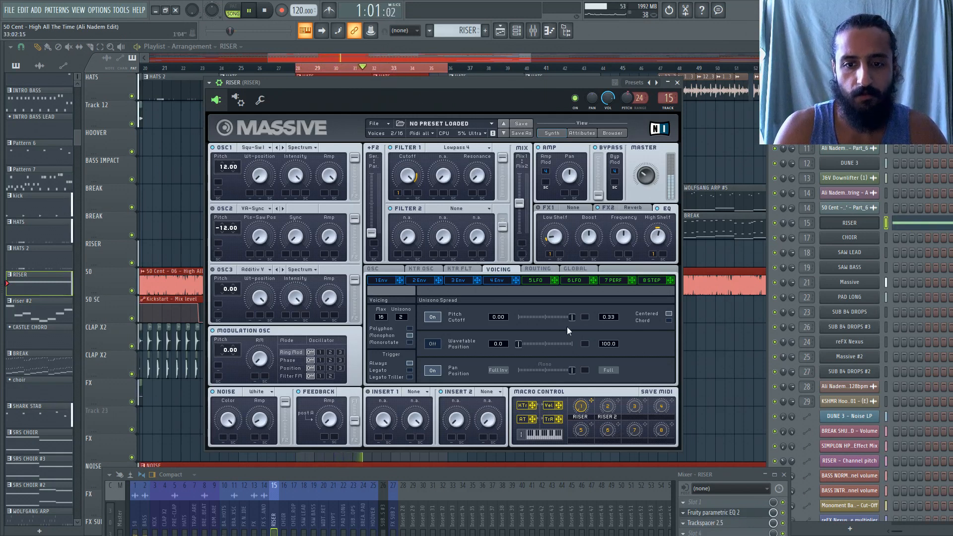
{"action": "key", "text": "space"}
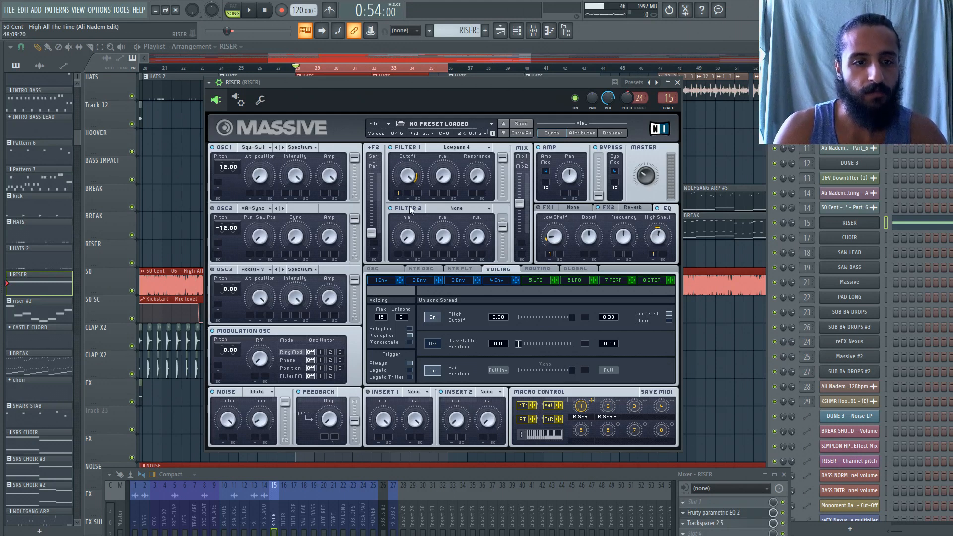
Clear the playlist time selection and play the soloed riser from bar 36
{"action": "left_click", "coordinate": [209, 83]}
{"action": "left_click", "coordinate": [226, 280]}
{"action": "right_click", "coordinate": [452, 69]}
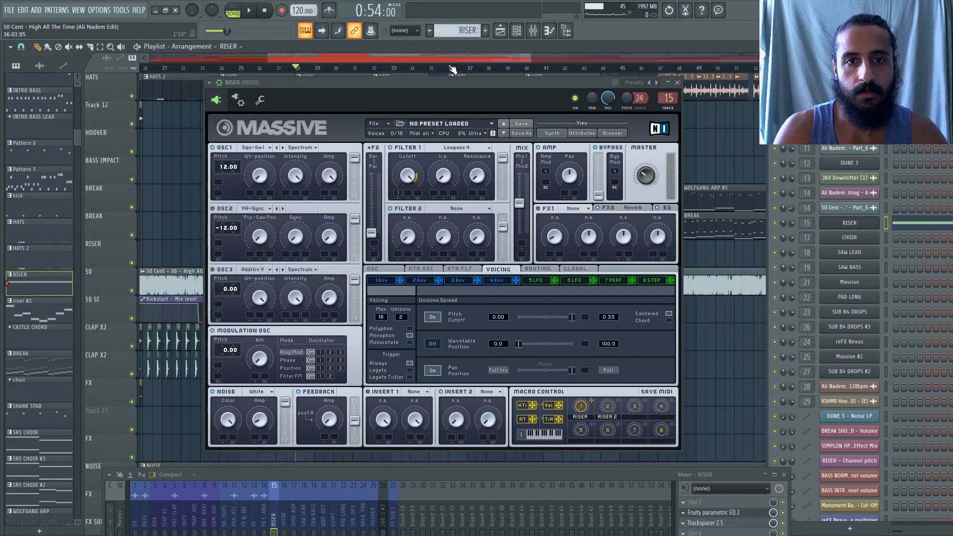
{"action": "left_click", "coordinate": [451, 69]}
{"action": "key", "text": "space"}
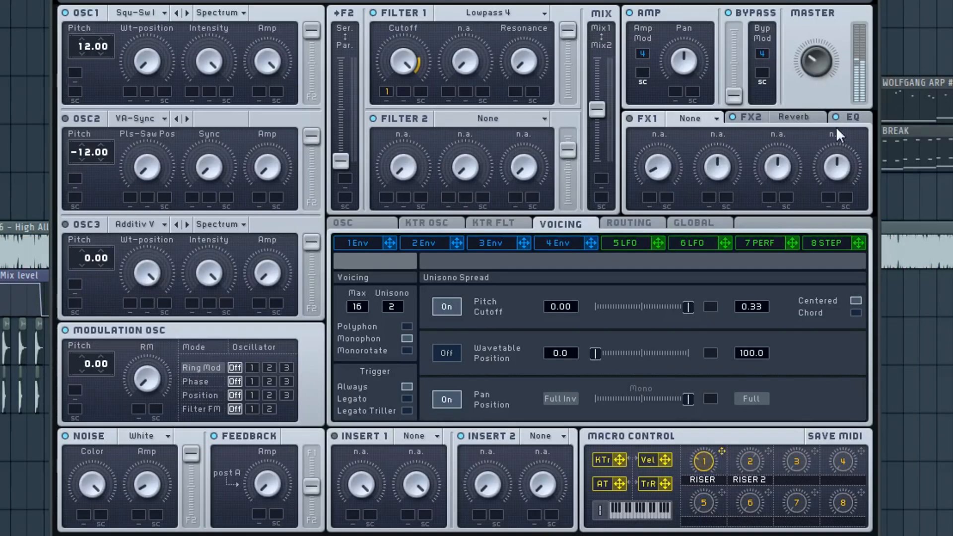
Review the riser's EQ, reverb, pitchbend and unison voicing settings in Massive
{"action": "left_click", "coordinate": [850, 117]}
{"action": "left_click", "coordinate": [812, 117]}
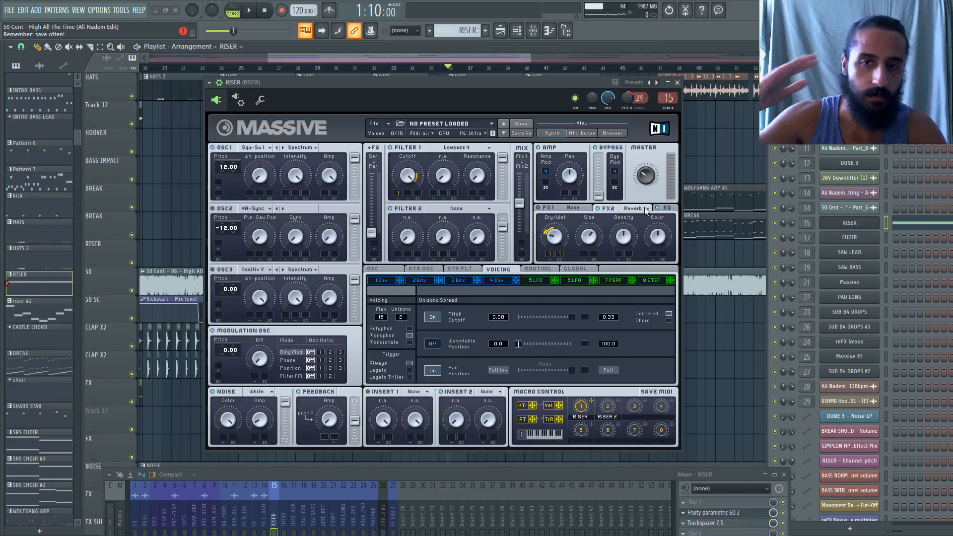
{"action": "left_click", "coordinate": [388, 267]}
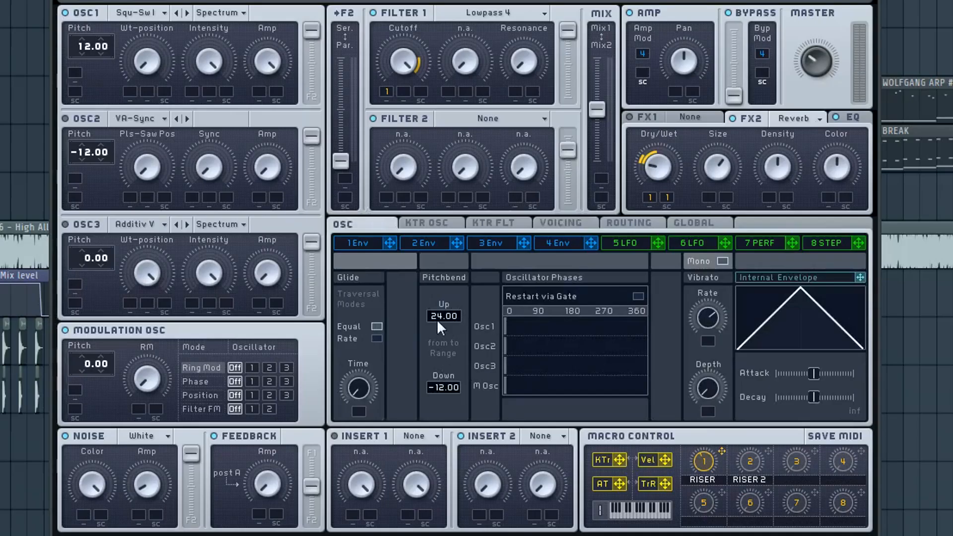
{"action": "left_click", "coordinate": [557, 227]}
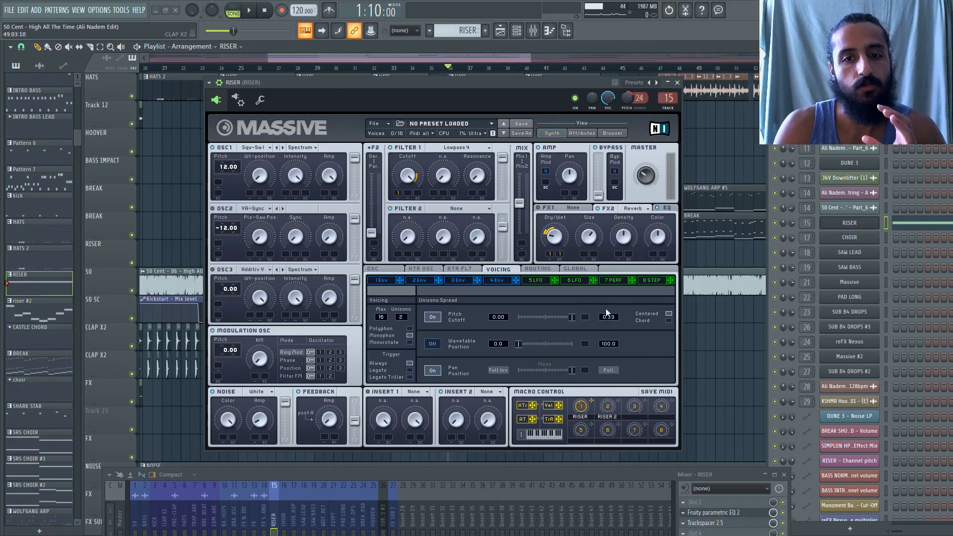
{"action": "left_click", "coordinate": [666, 208]}
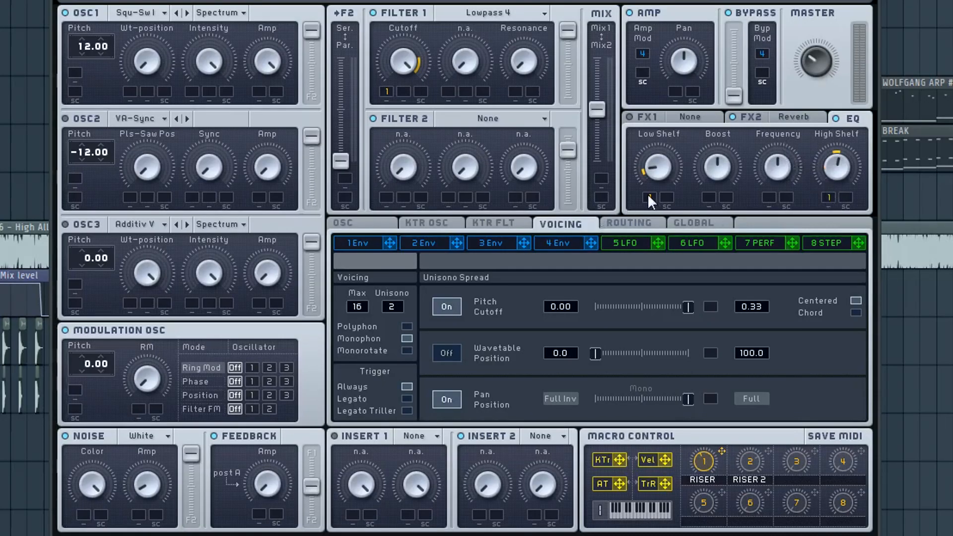
{"action": "left_click", "coordinate": [782, 116]}
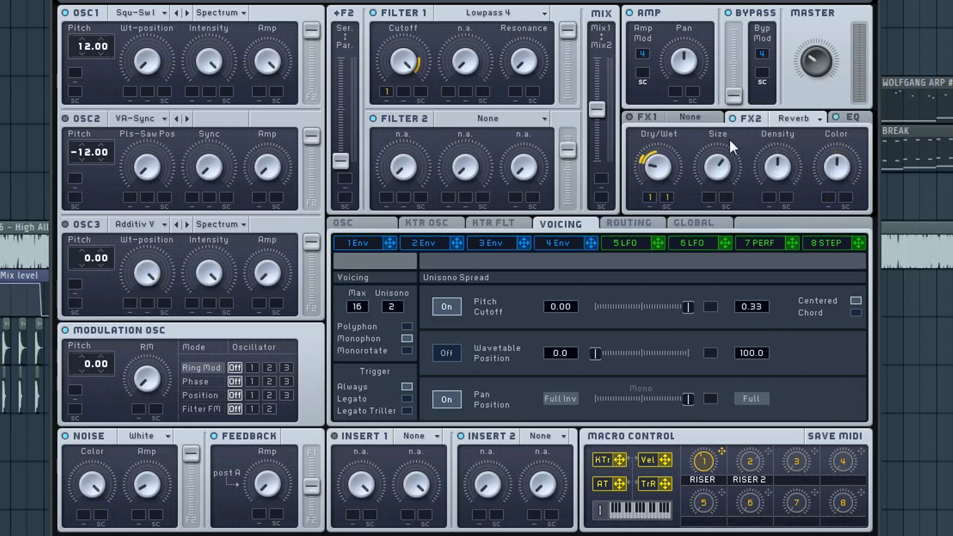
Reassign macro control 1 (RISER) to the second modulation slot of the FX2 reverb's Dry/Wet
{"action": "right_click", "coordinate": [668, 195]}
{"action": "left_click", "coordinate": [690, 220]}
{"action": "right_click", "coordinate": [666, 204]}
{"action": "left_click", "coordinate": [686, 233]}
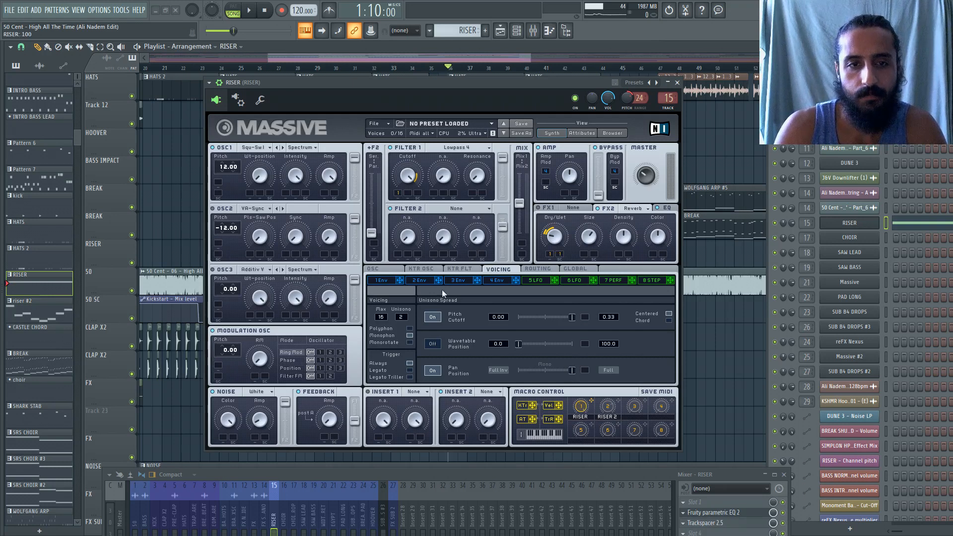
Audition the riser patch by playing a single note twice, and reset the song position to the start
{"action": "key", "text": "v"}
{"action": "key", "text": "v"}
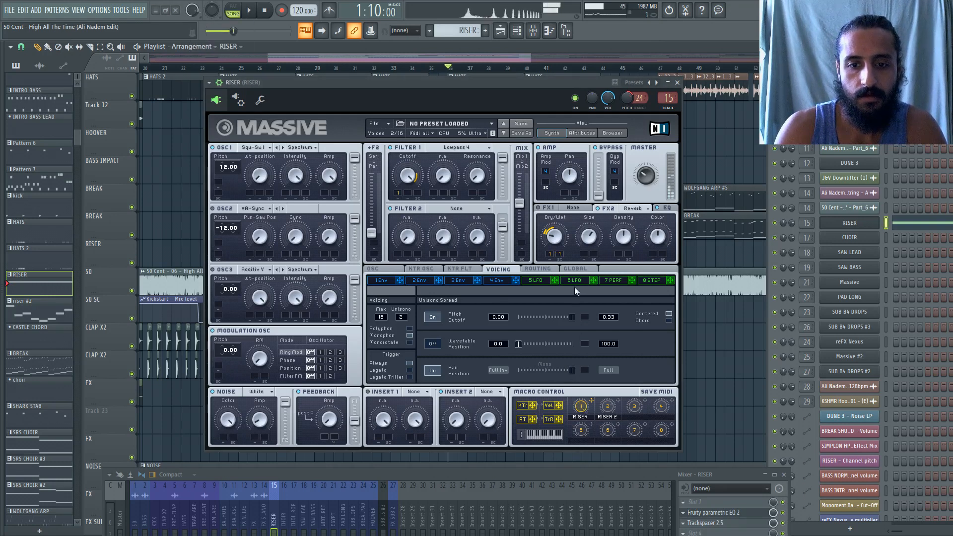
{"action": "left_click", "coordinate": [265, 10]}
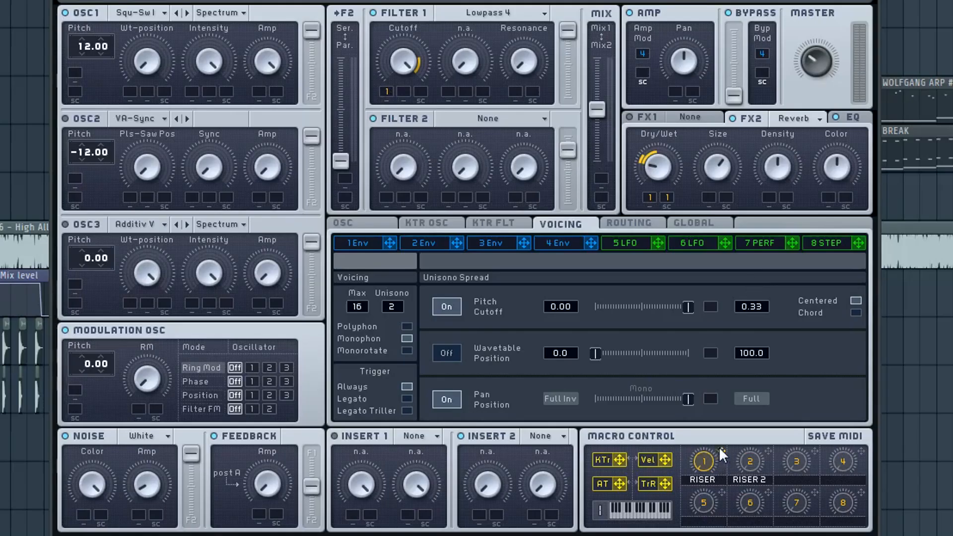
Try assigning macro control 1 (RISER) to the second modulation slot of Filter 1's Cutoff
{"action": "mouse_move", "coordinate": [720, 447]}
{"action": "left_mouse_down"}
{"action": "mouse_move", "coordinate": [415, 146]}
{"action": "mouse_move", "coordinate": [400, 94]}
{"action": "mouse_move", "coordinate": [415, 226]}
{"action": "left_mouse_up"}
{"action": "right_click", "coordinate": [404, 90]}
{"action": "left_click", "coordinate": [413, 114]}
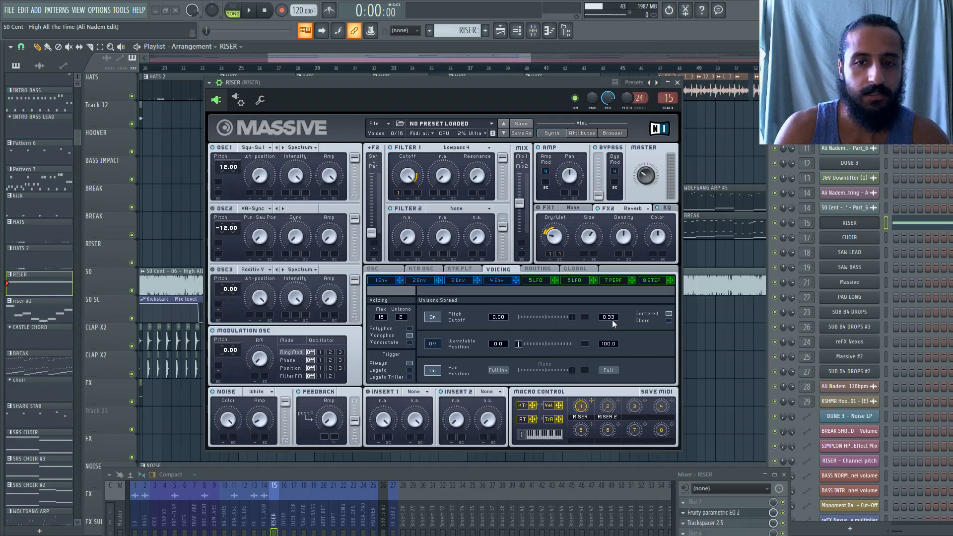
View Massive's FX1 section, unsolo the RISER mixer track and close the synth window
{"action": "left_click", "coordinate": [573, 209]}
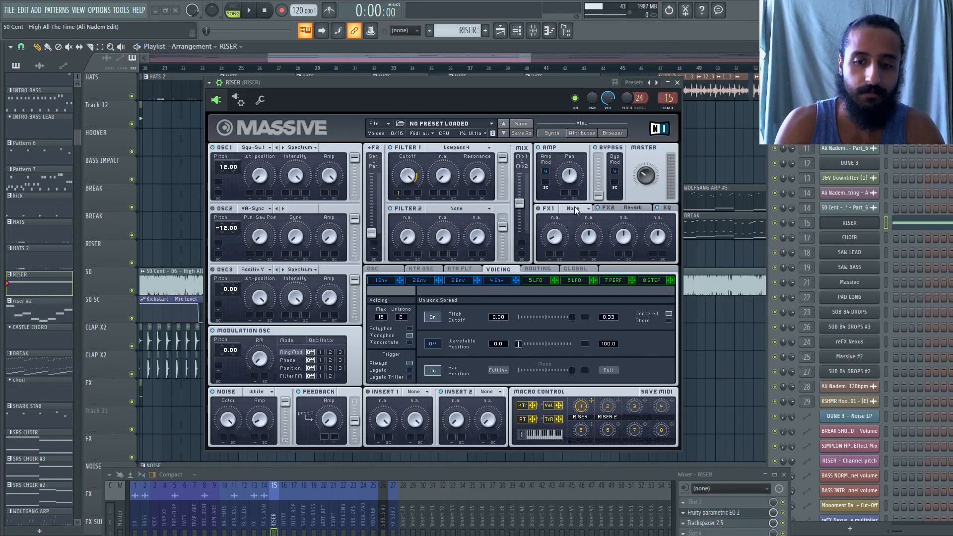
{"action": "left_click_drag", "start_coordinate": [475, 473], "coordinate": [490, 246]}
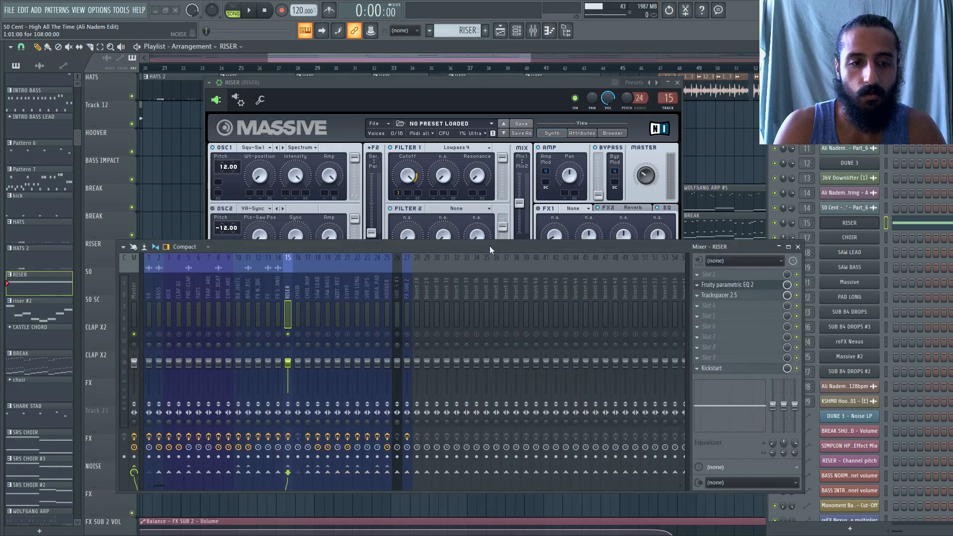
{"action": "right_click", "coordinate": [288, 334]}
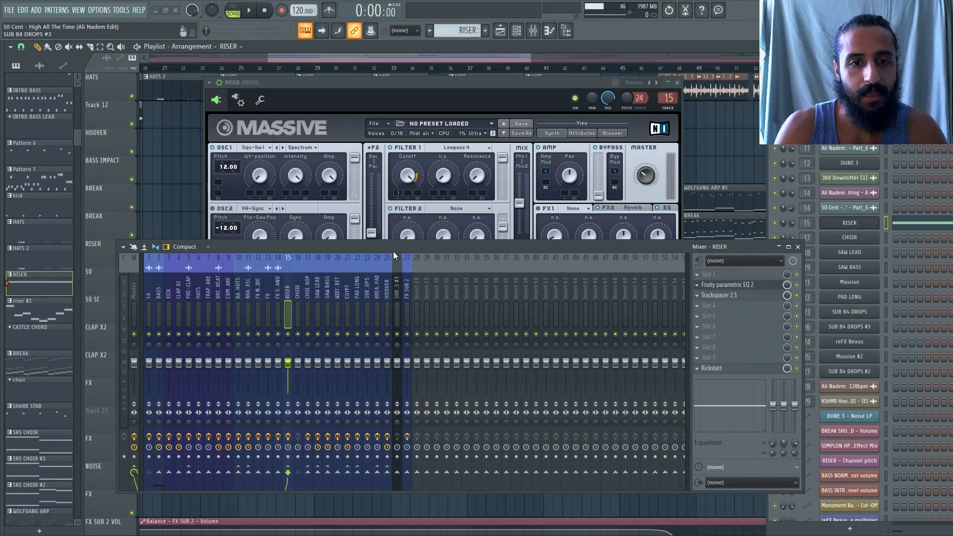
{"action": "left_click_drag", "start_coordinate": [396, 249], "coordinate": [386, 391]}
{"action": "left_click", "coordinate": [677, 83]}
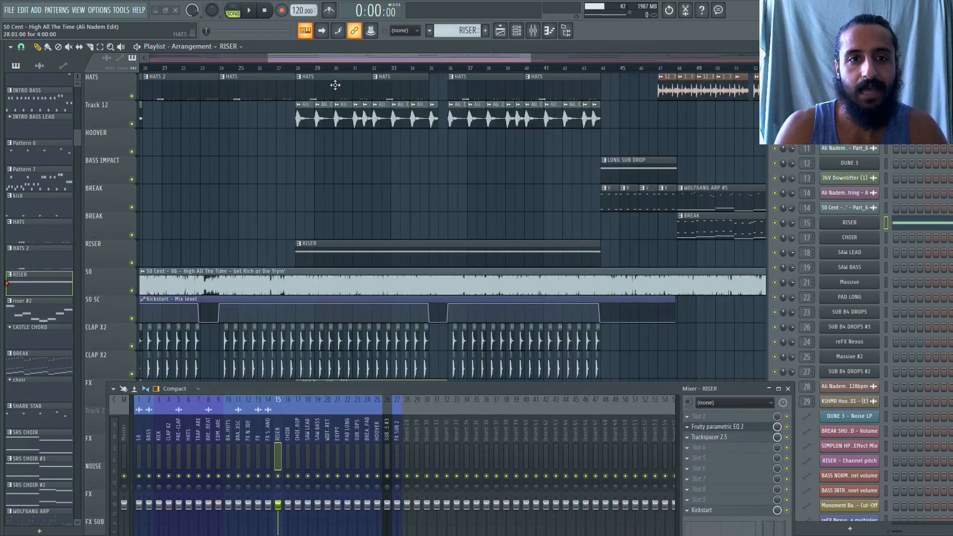
Place the song position at bar 28 and display the effect chain of the 50 mixer track
{"action": "left_click", "coordinate": [297, 68]}
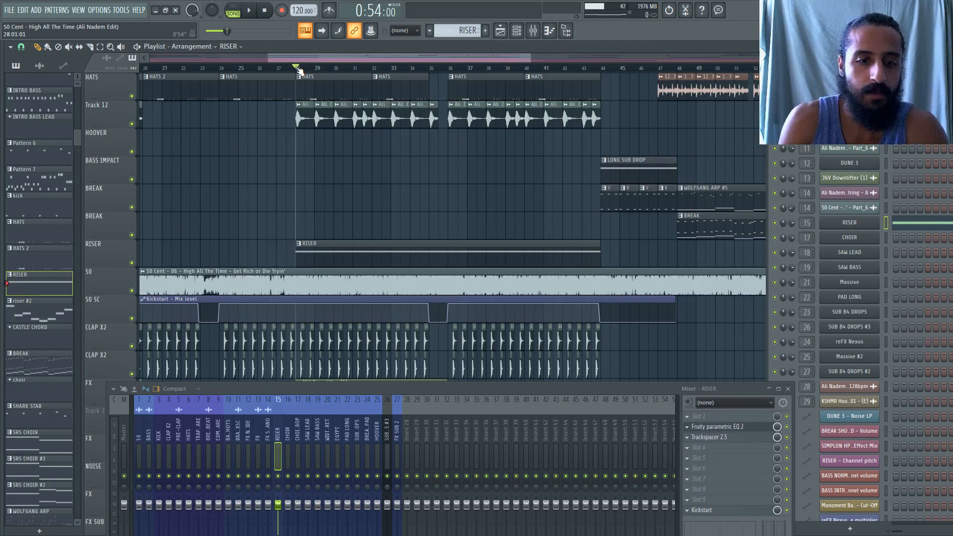
{"action": "left_click", "coordinate": [158, 430]}
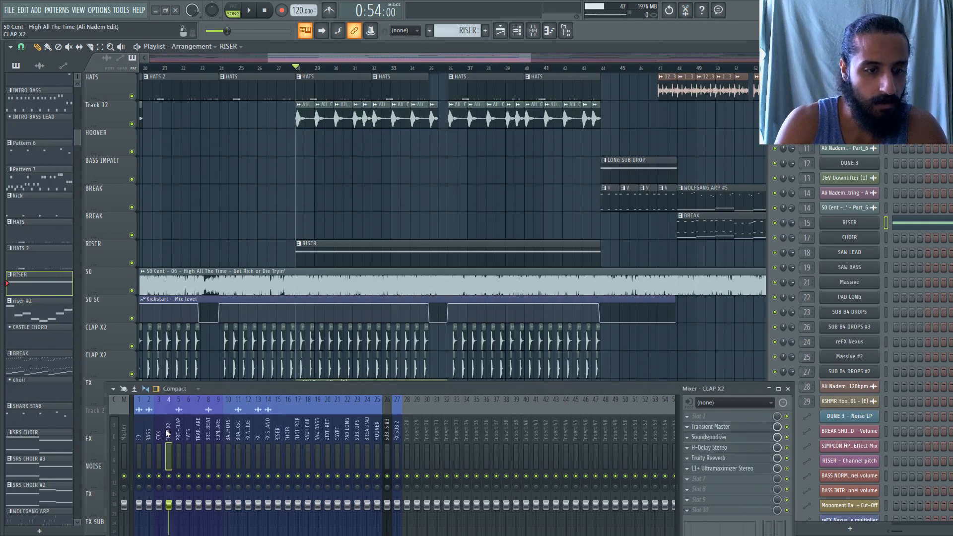
{"action": "left_click", "coordinate": [140, 427]}
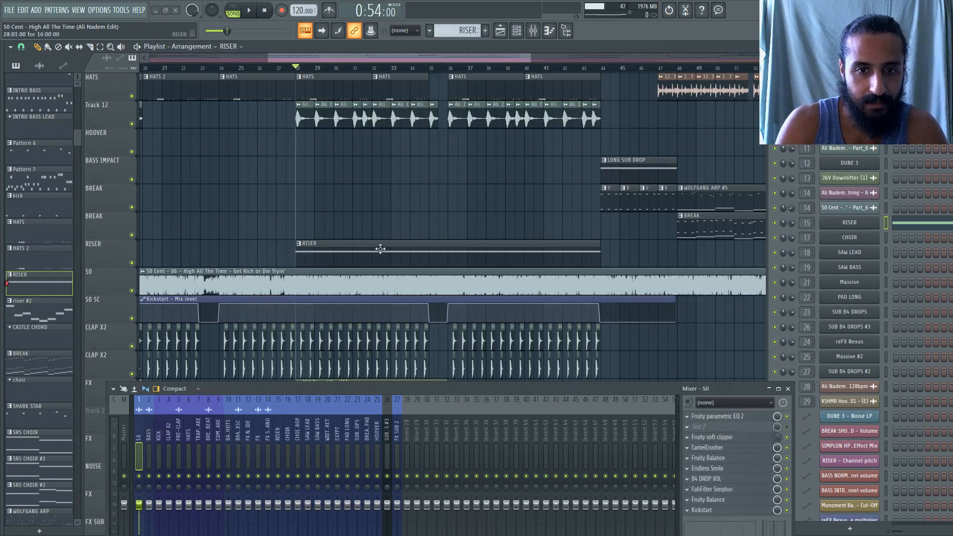
Examine the automation clips on the lower playlist tracks across the whole arrangement, and return to the RISER and 50 tracks
{"action": "scroll", "coordinate": [458, 178], "scroll_direction": "down", "scroll_amount": 4, "text": "ctrl"}
{"action": "scroll", "coordinate": [427, 191], "scroll_direction": "down", "scroll_amount": 10}
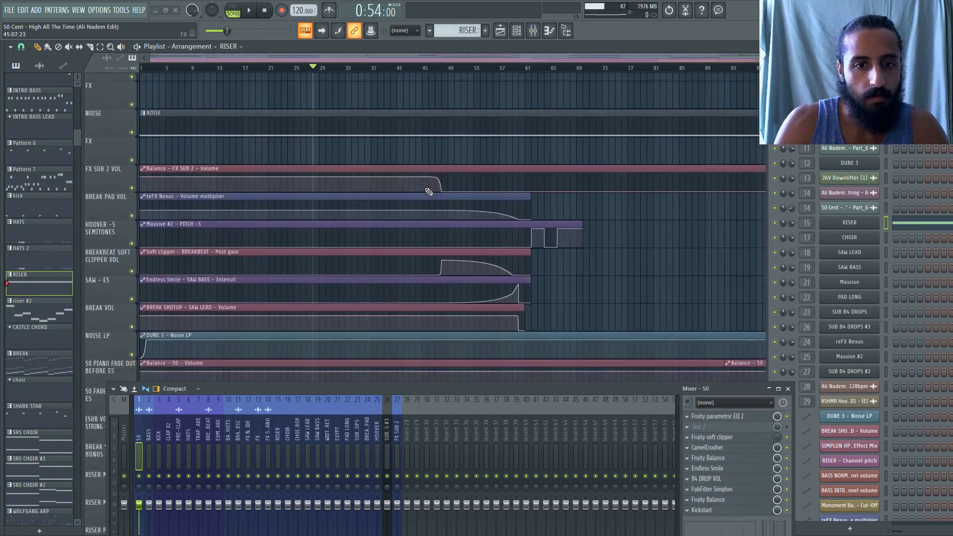
{"action": "scroll", "coordinate": [425, 188], "scroll_direction": "down", "scroll_amount": 1}
{"action": "scroll", "coordinate": [426, 188], "scroll_direction": "down", "scroll_amount": 5}
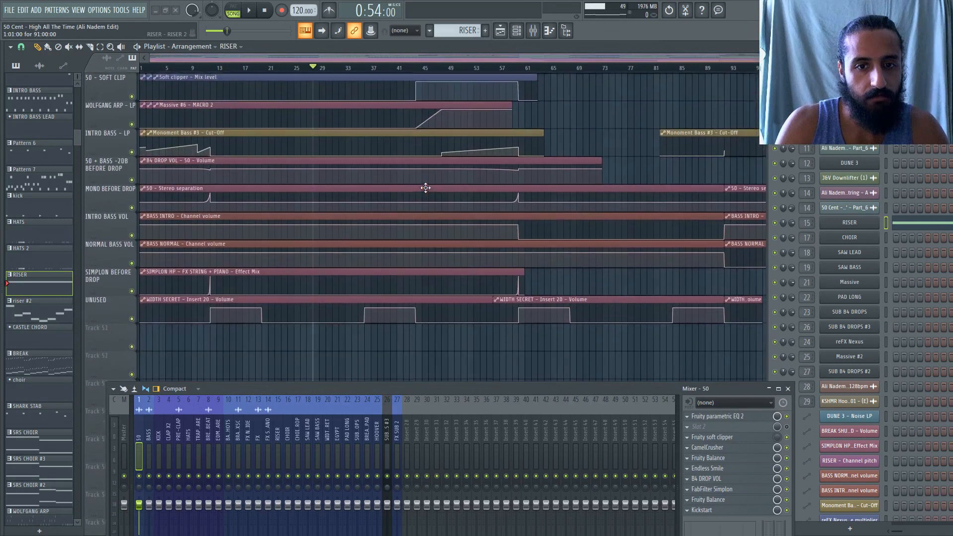
{"action": "scroll", "coordinate": [426, 187], "scroll_direction": "up", "scroll_amount": 10}
{"action": "scroll", "coordinate": [425, 187], "scroll_direction": "up", "scroll_amount": 12}
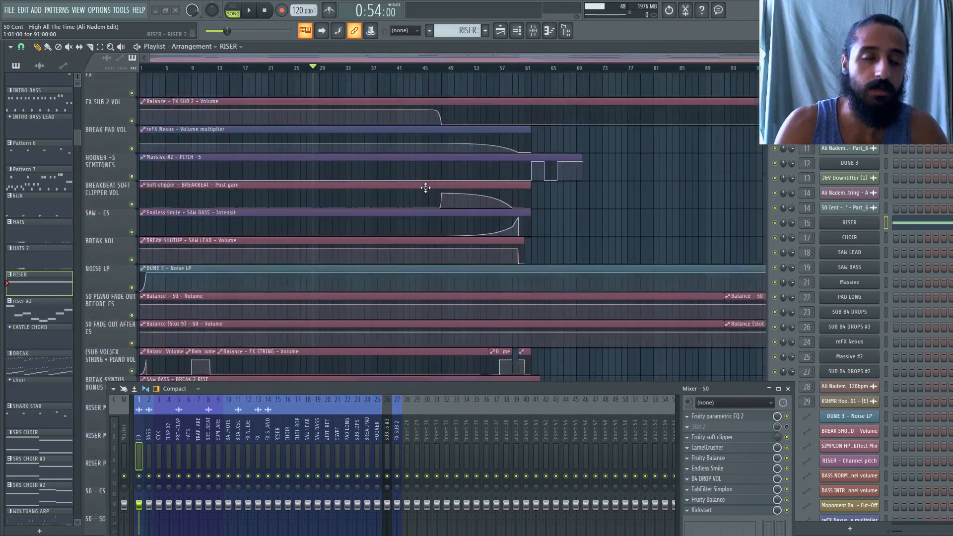
{"action": "scroll", "coordinate": [426, 188], "scroll_direction": "up", "scroll_amount": 3}
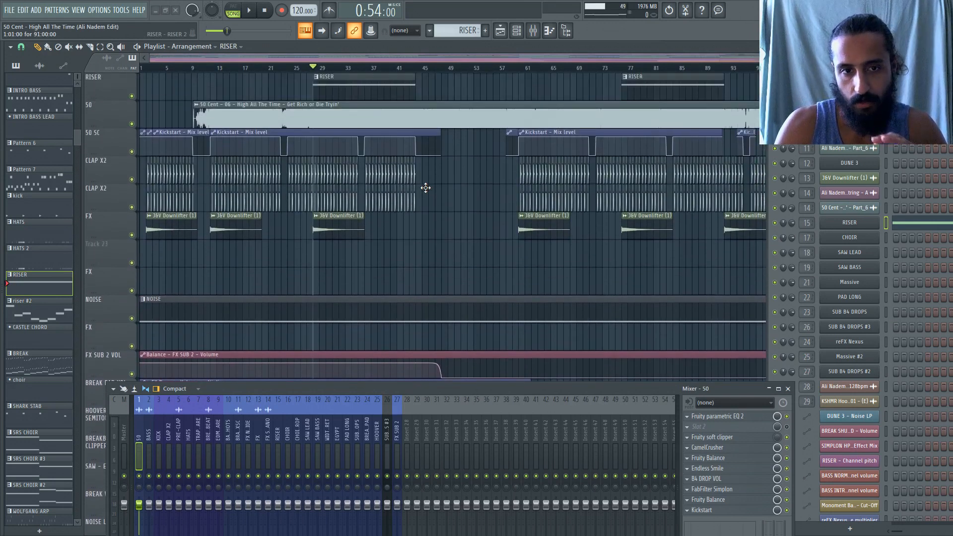
{"action": "scroll", "coordinate": [442, 224], "scroll_direction": "up", "scroll_amount": 2}
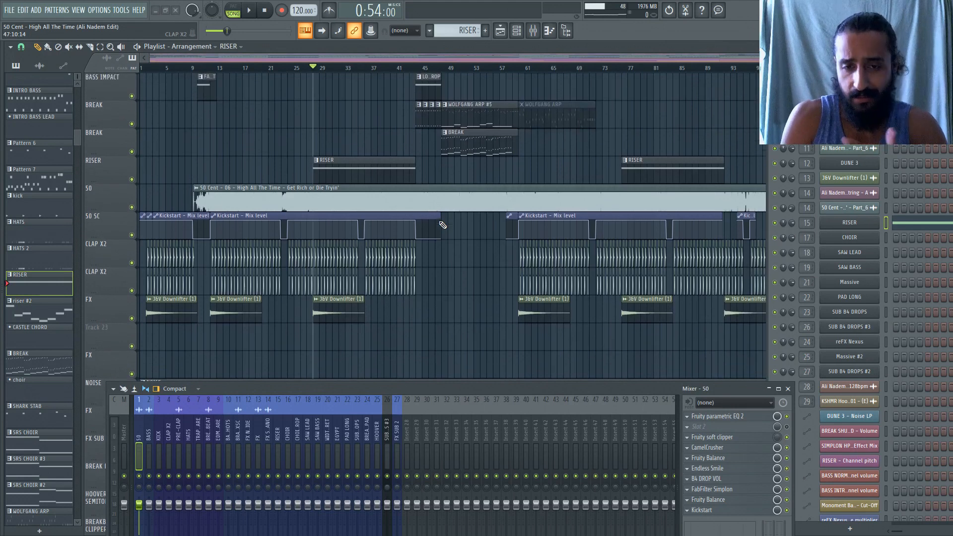